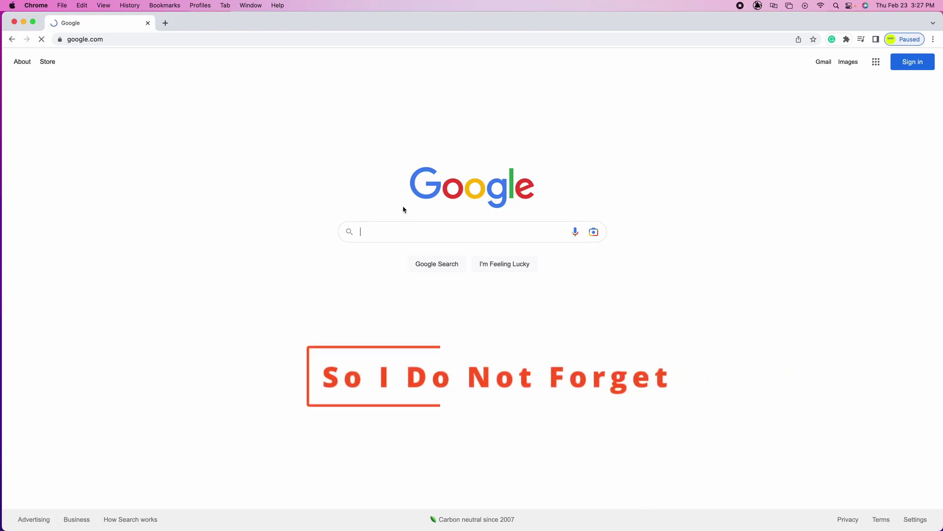
- Search Google for "chat.openai.com" and open the Chat GPT - OpenAI result
click(392, 232)
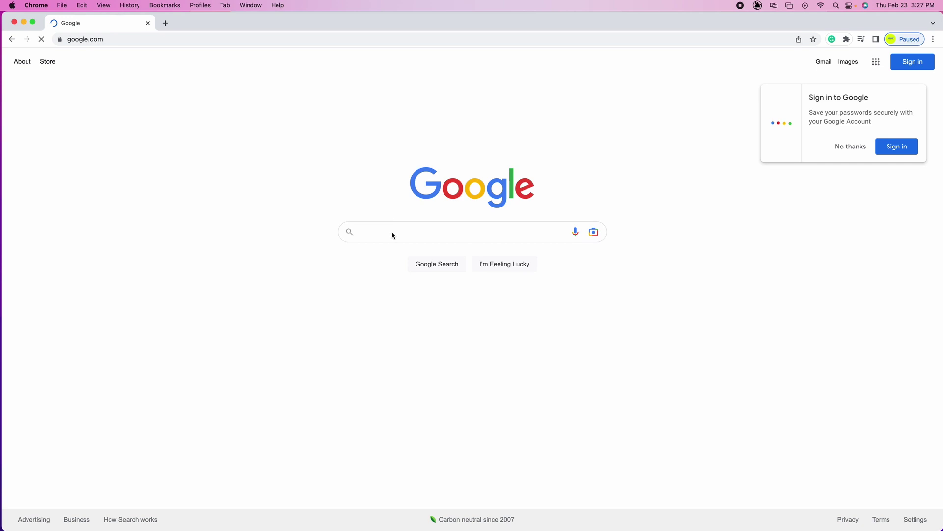
click(392, 233)
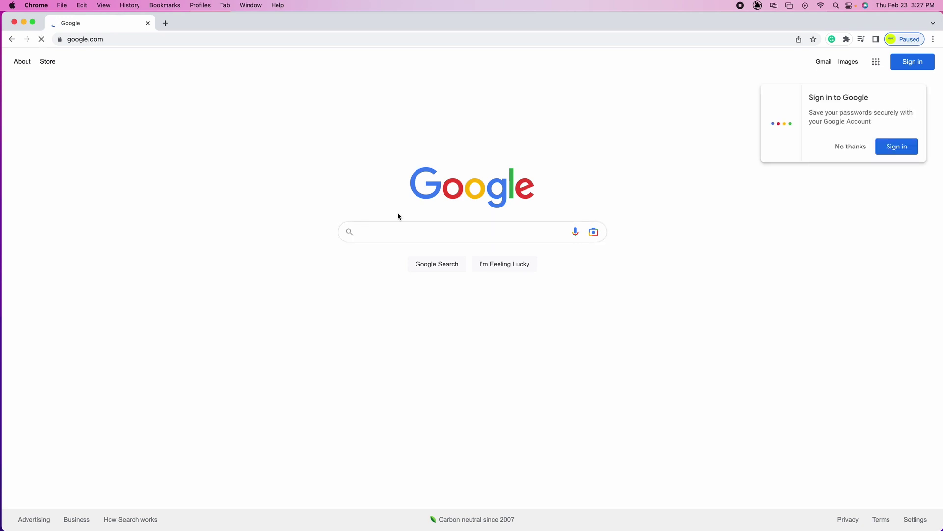
click(392, 232)
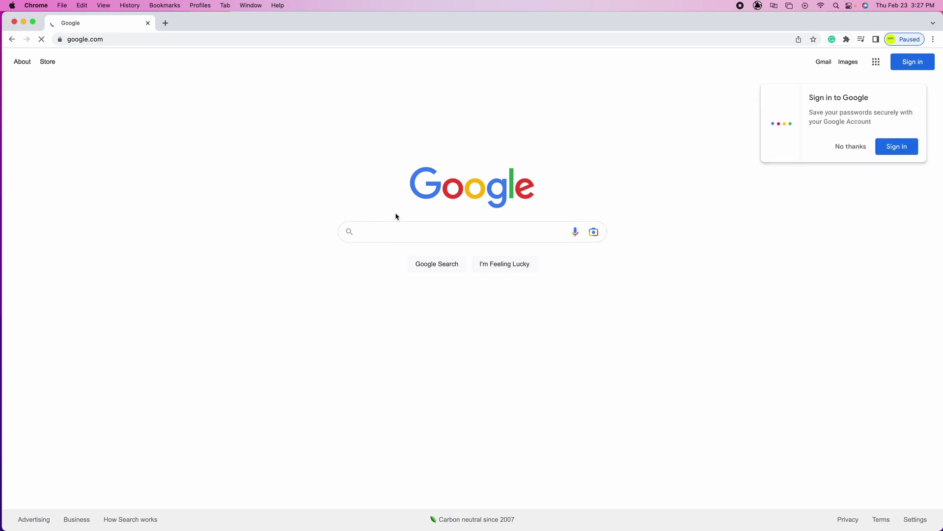
click(391, 232)
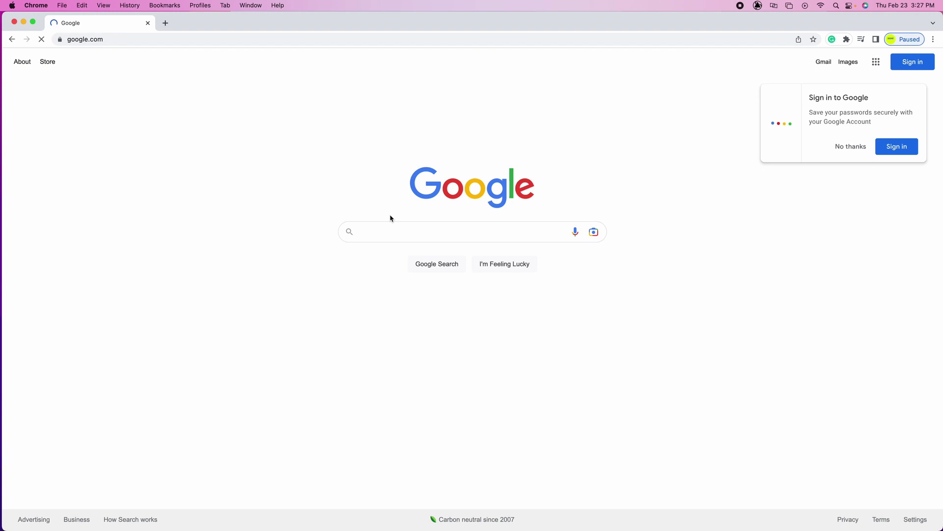
click(392, 232)
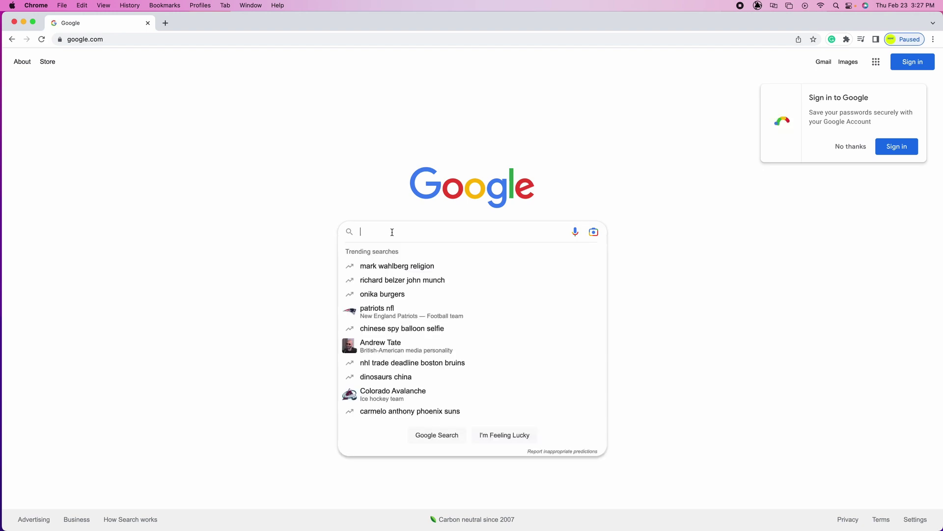
text(cha)
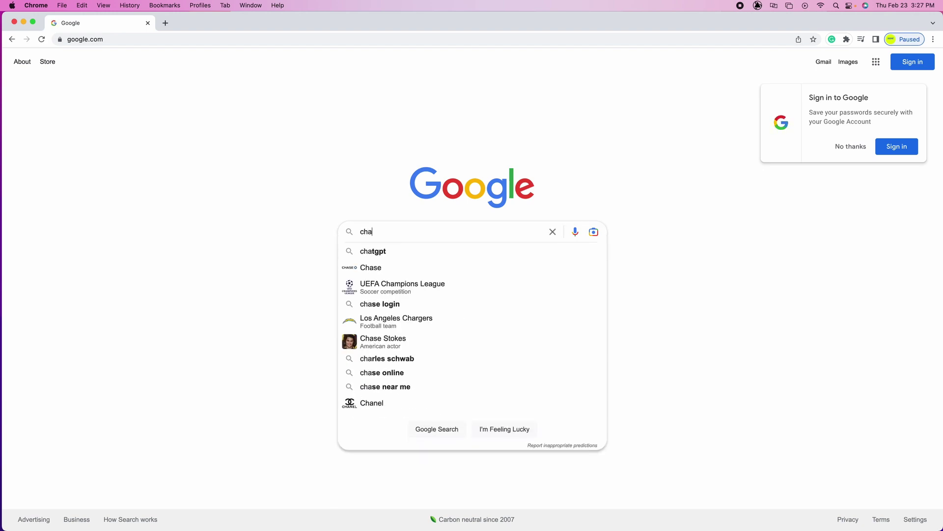
text(t.openai.com)
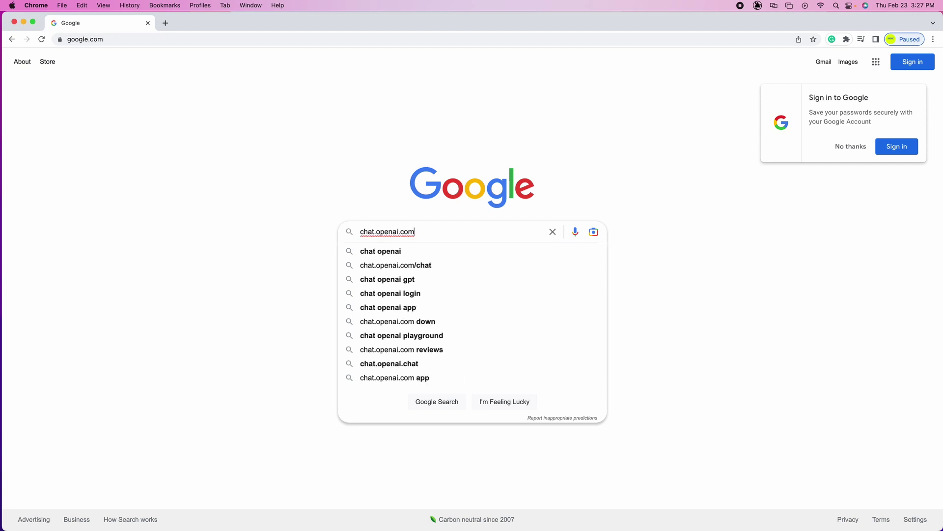
key(Return)
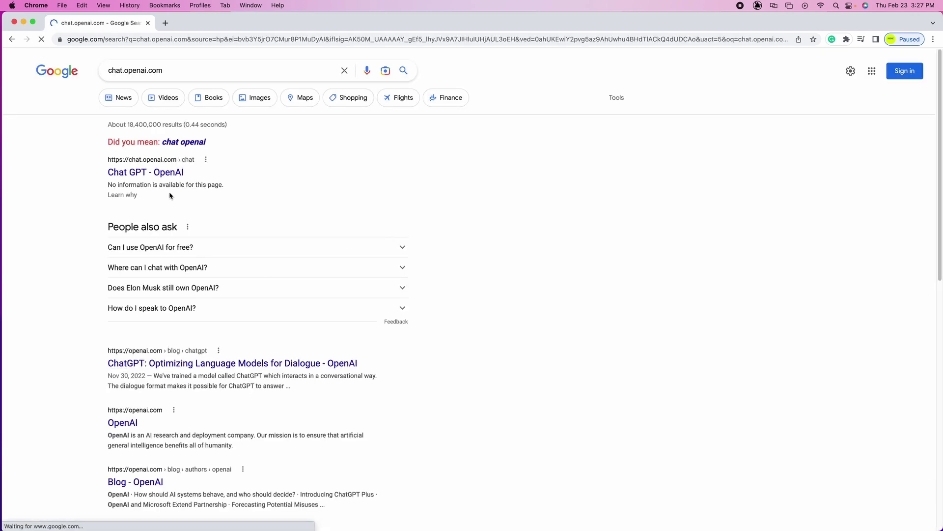
click(152, 176)
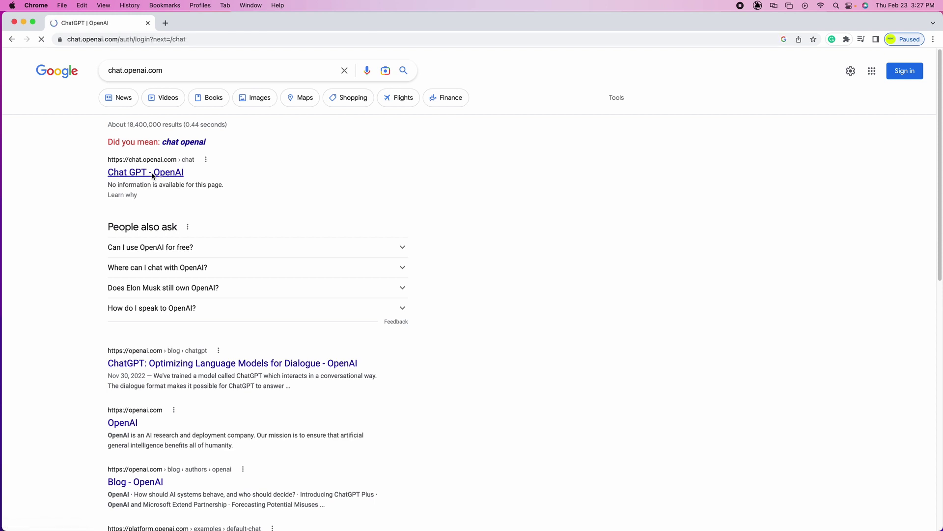
- Sign up for an OpenAI account with an e-mail address and password, and verify the address from the OpenAI e-mail
click(497, 323)
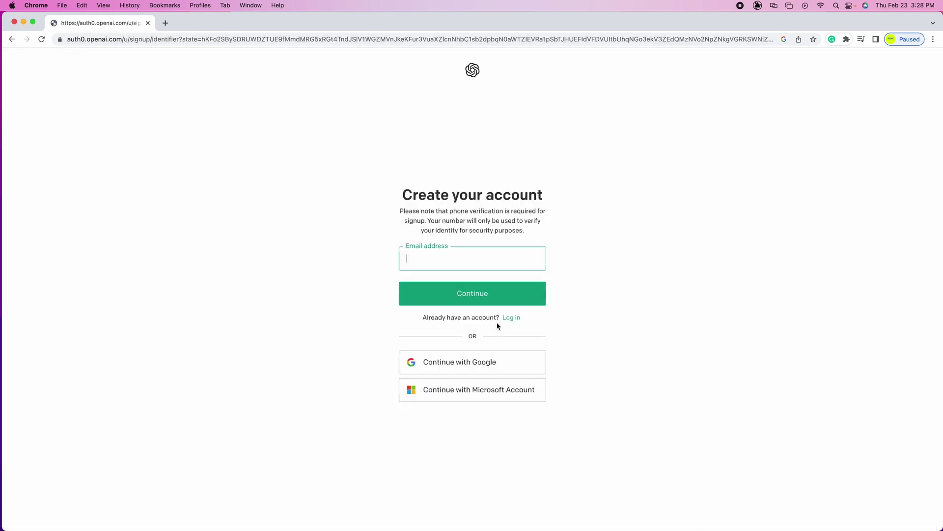
click(462, 294)
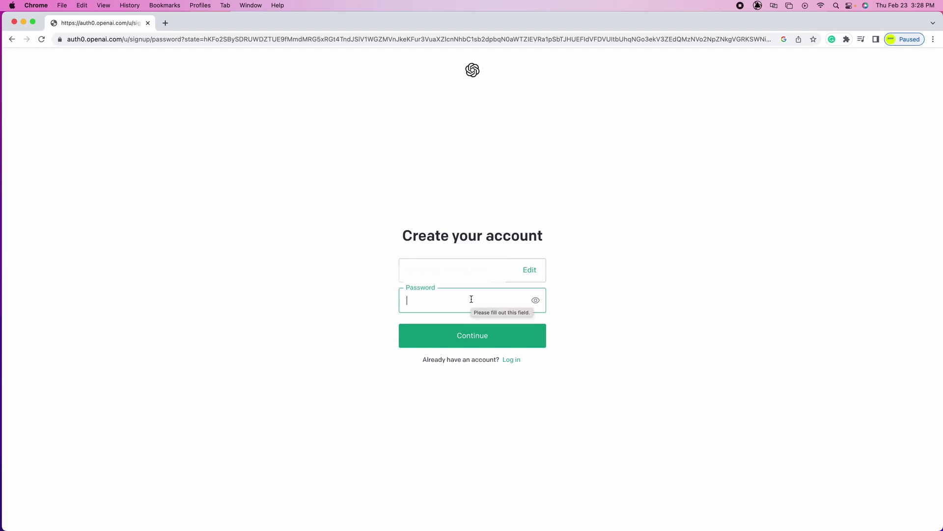
key(super+v)
click(480, 356)
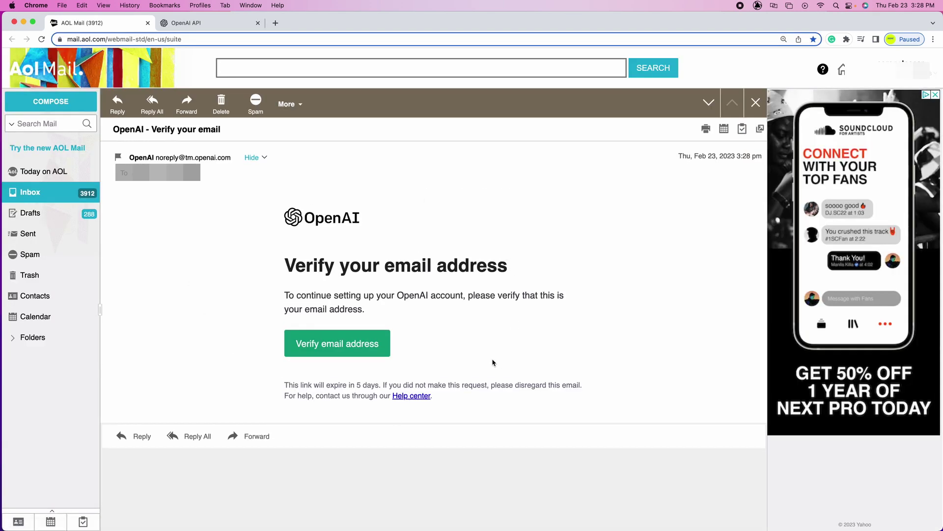
click(339, 352)
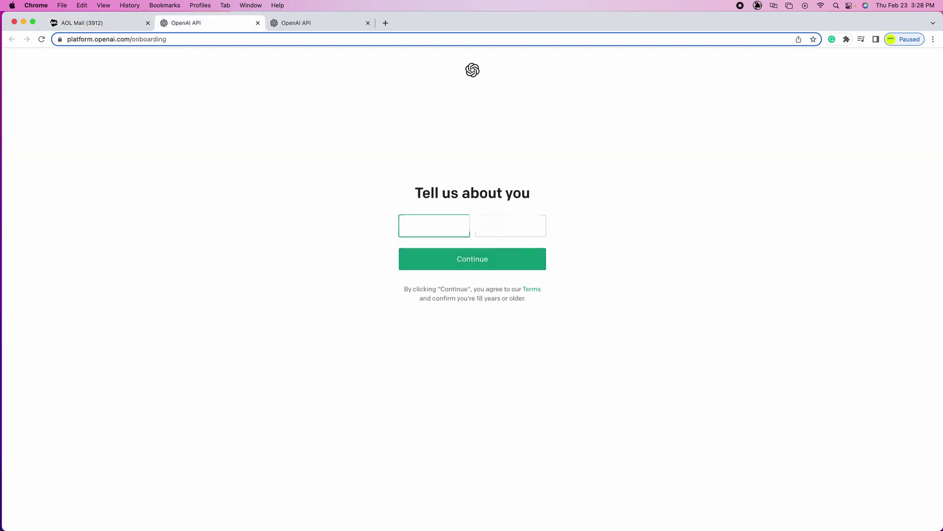
- Submit the account holder's first and last name, enter the phone number and request a verification code
key(Tab)
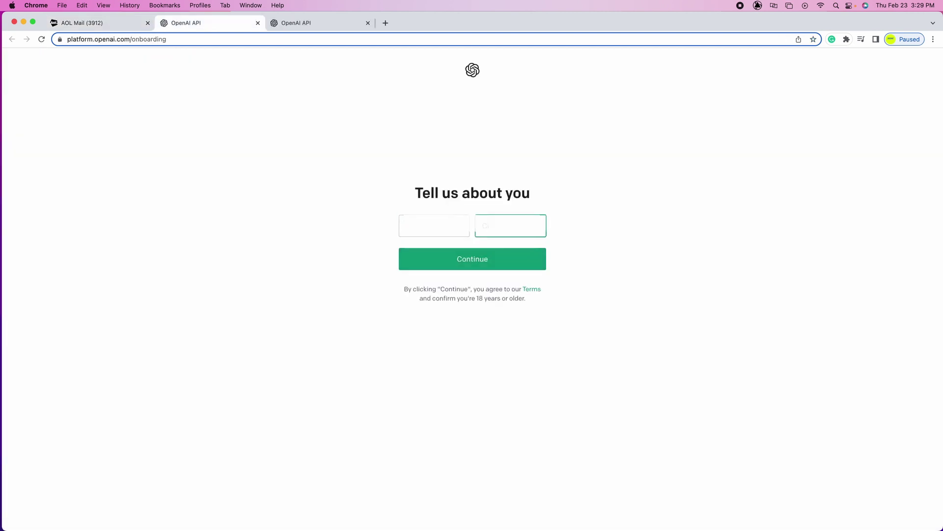
click(475, 260)
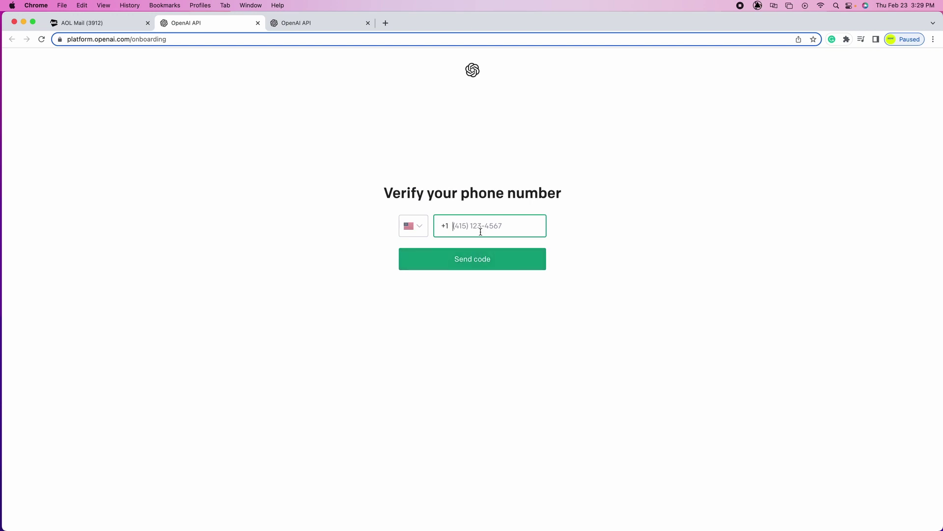
key(super+v)
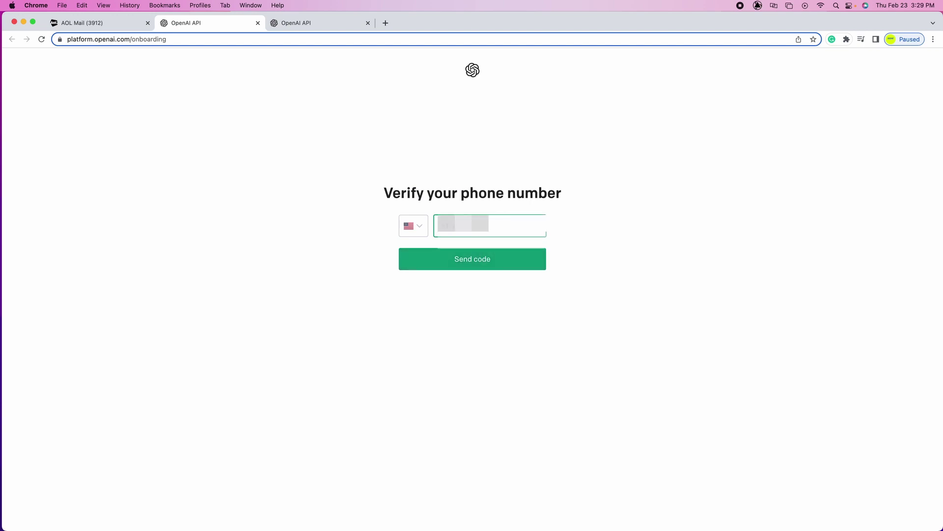
click(478, 265)
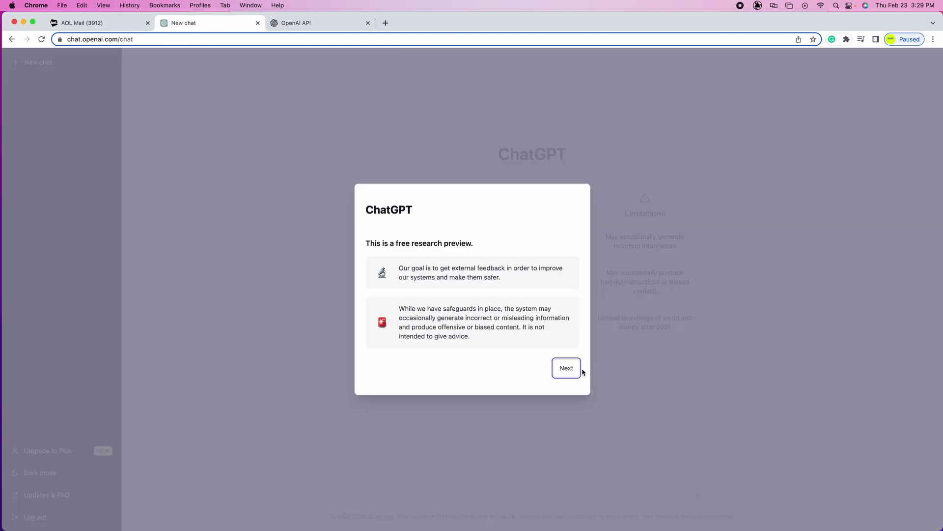
- Go through the ChatGPT introduction notices on the research preview, data collection and feedback, and finish them
click(567, 368)
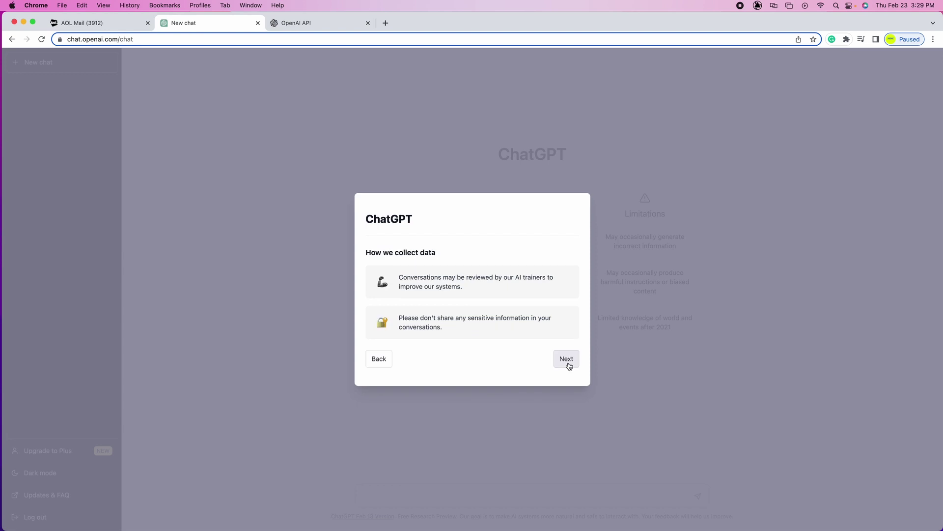
click(566, 361)
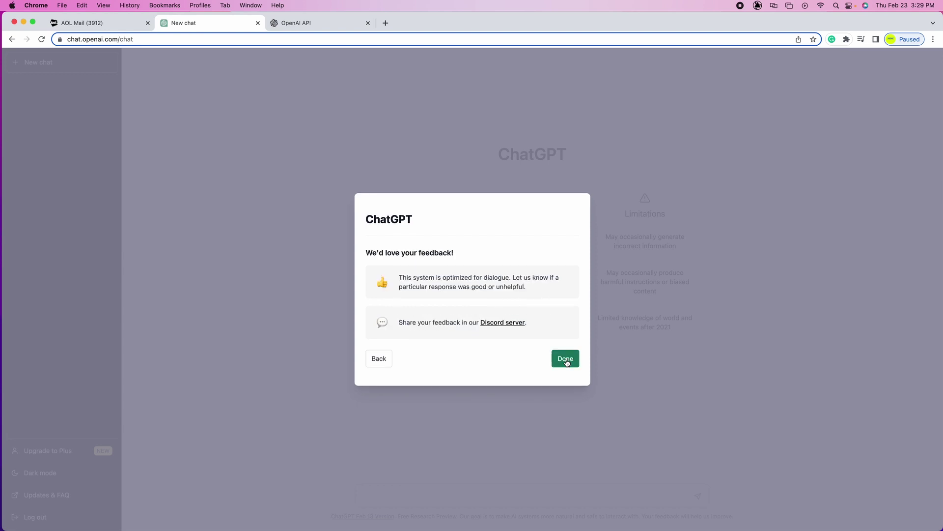
click(566, 363)
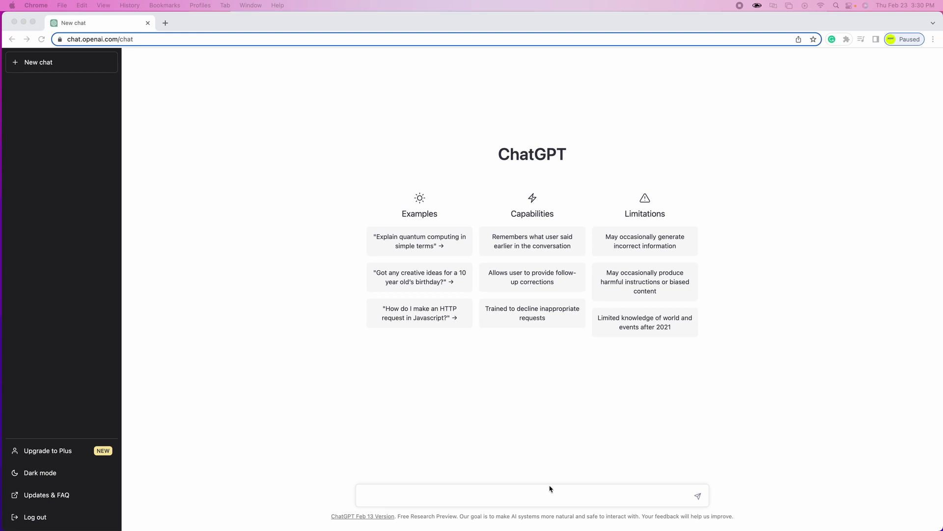
- Send the prompt "write 3 short facts about musicicans" to ChatGPT
click(527, 492)
text(write 3 short facts)
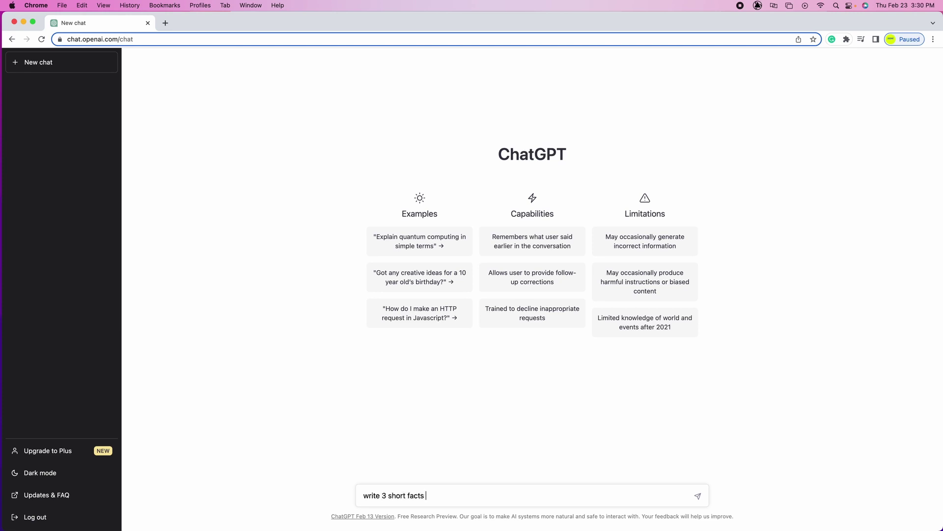
text(musicicans)
key(Return)
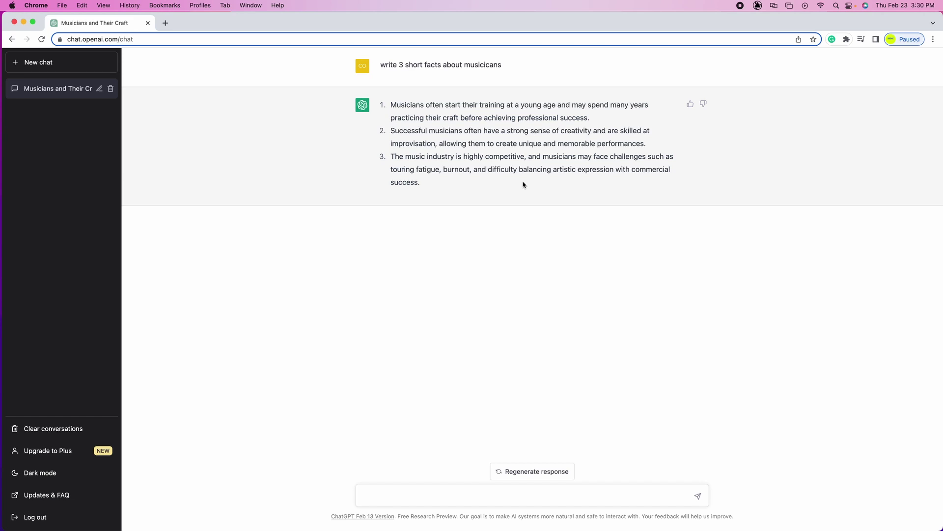
- Rate the answer about musicians positively and submit the feedback "Very accurate"
click(690, 105)
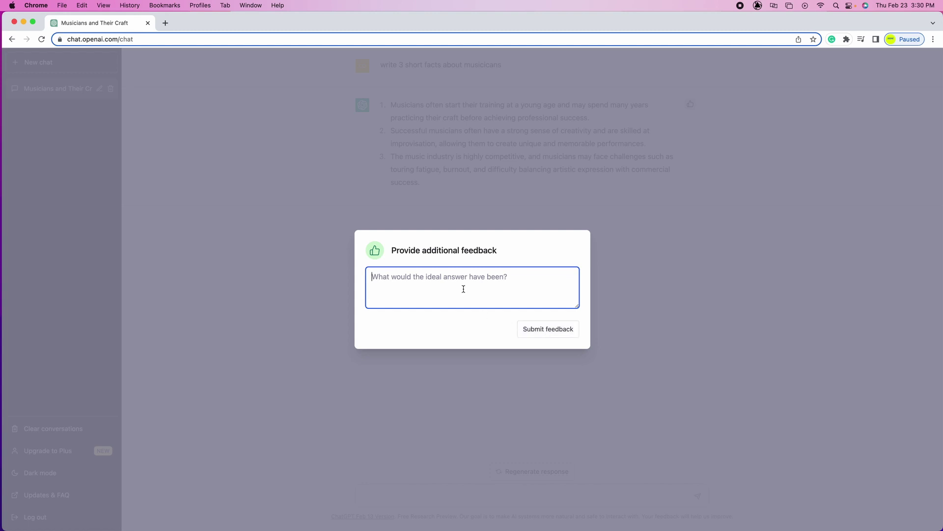
text(Very accurate)
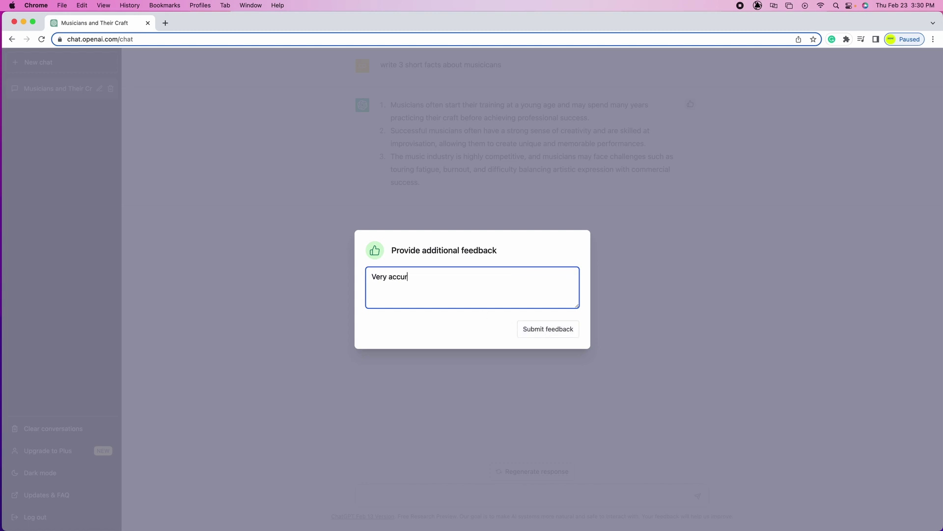
click(559, 329)
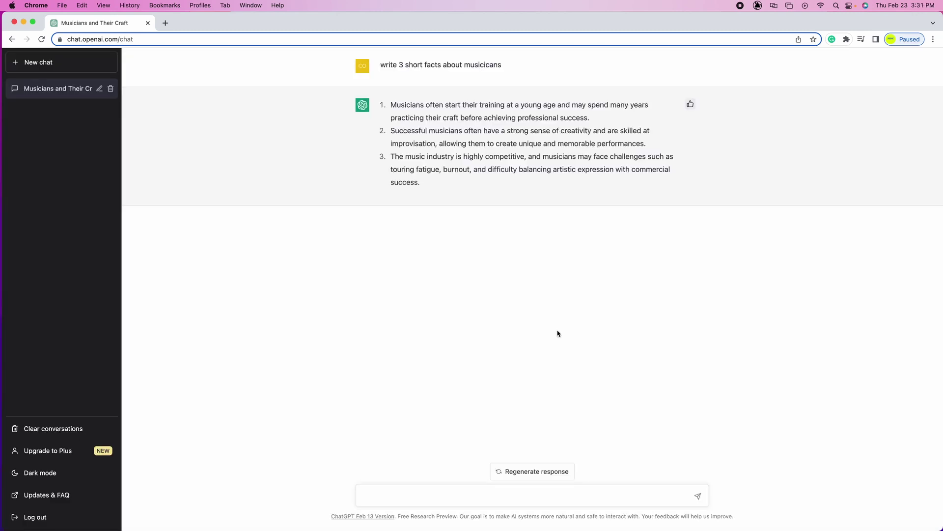
- Ask "can you write in spanish" and follow up in the same chat with "podrías darme 3 hechos sobre músicos"
text(can you write in span)
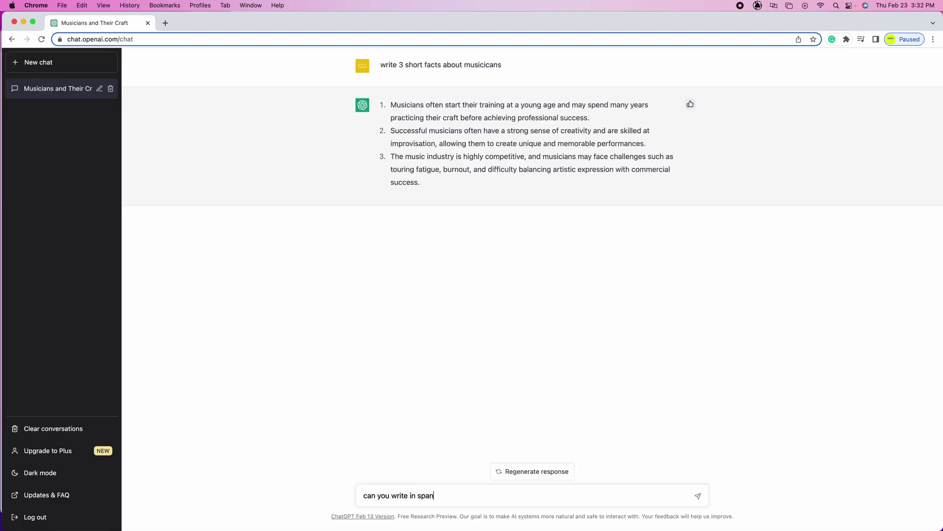
text(ish)
key(Return)
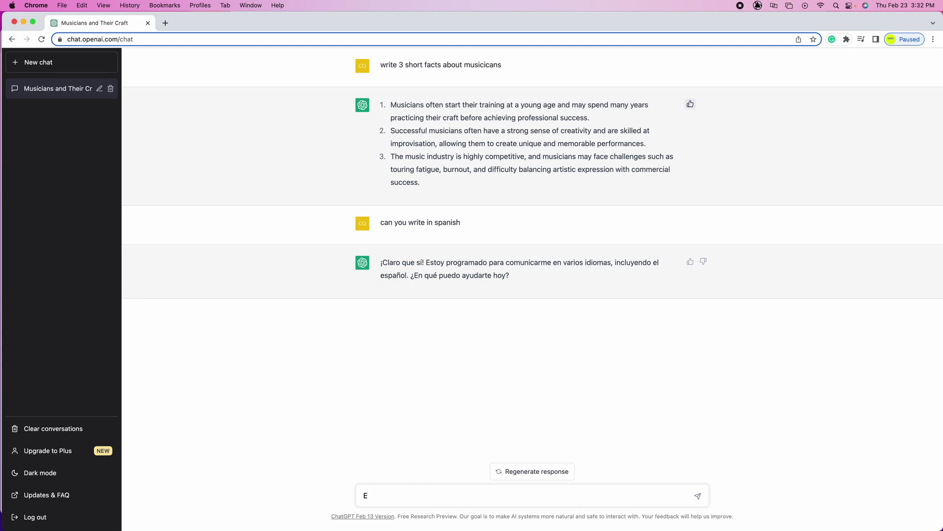
text(podrias darme 3 hechos sobre mus)
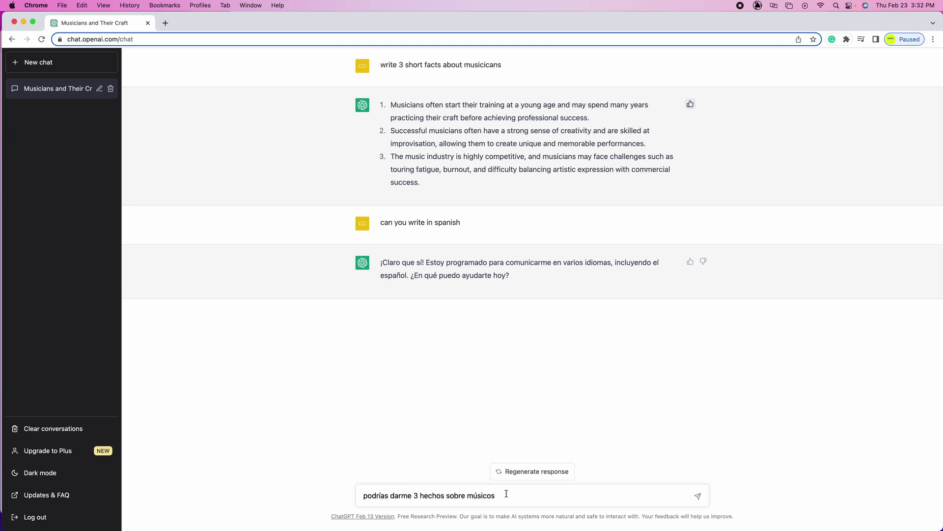
key(Return)
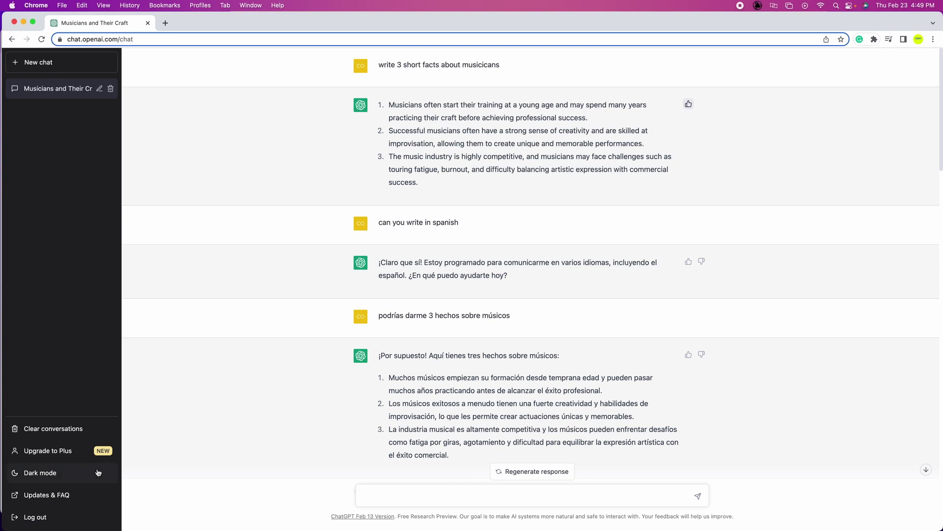
- Switch the ChatGPT interface to dark mode
click(33, 474)
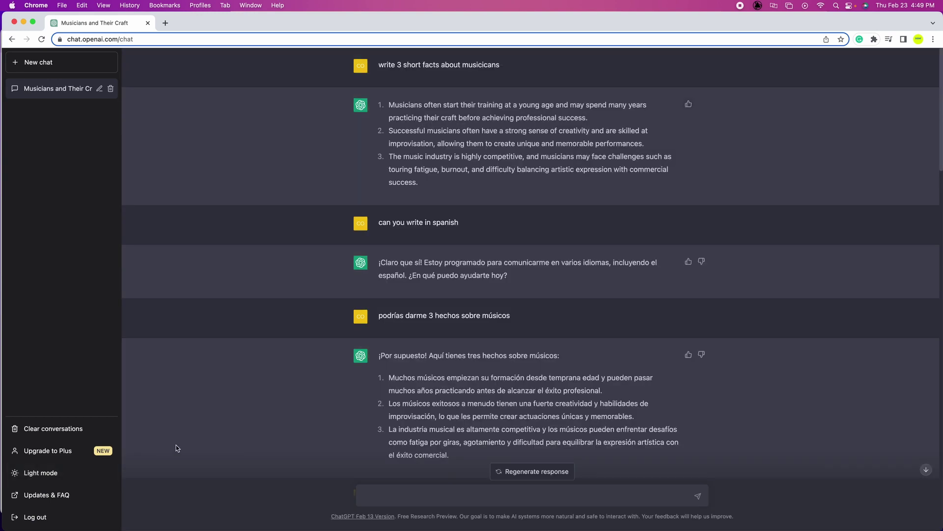
- Look at the Updates & FAQ help page, return to the chat and view the Free and ChatGPT Plus plan comparison
click(51, 496)
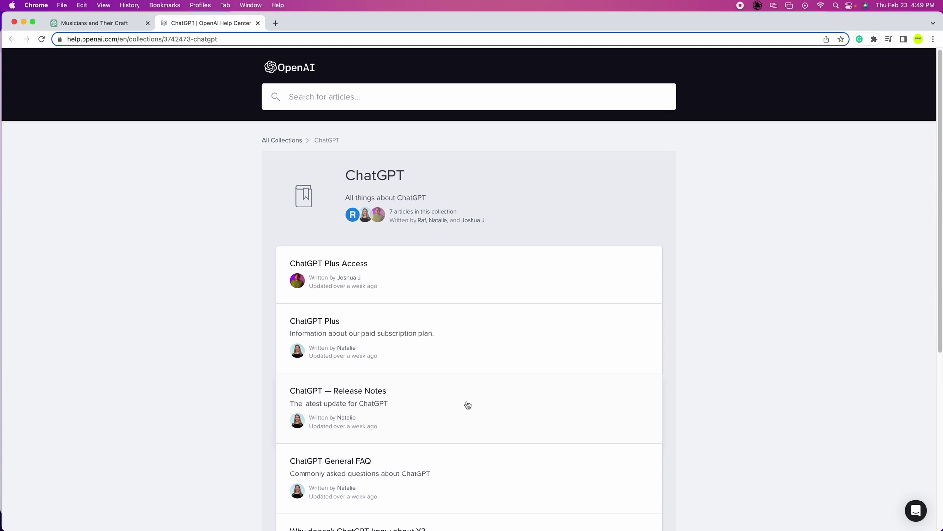
key(ctrl+shift+Tab)
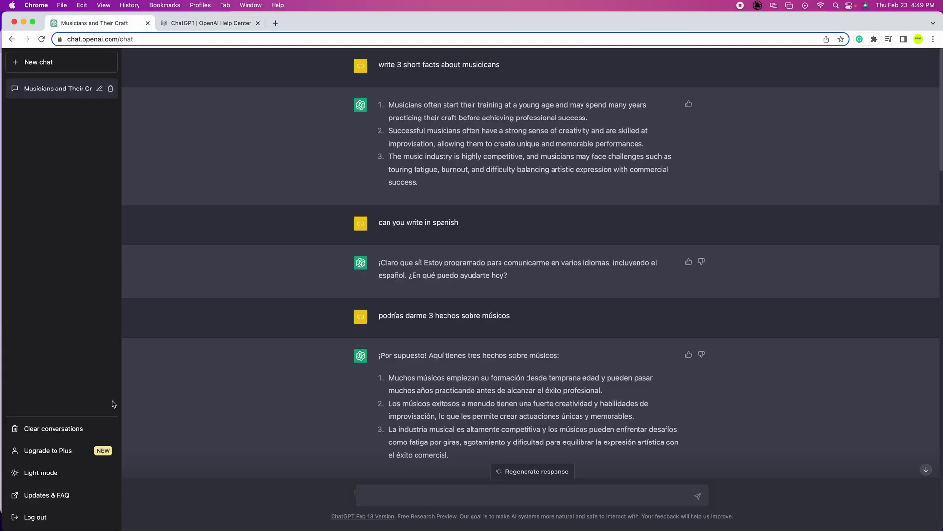
click(58, 453)
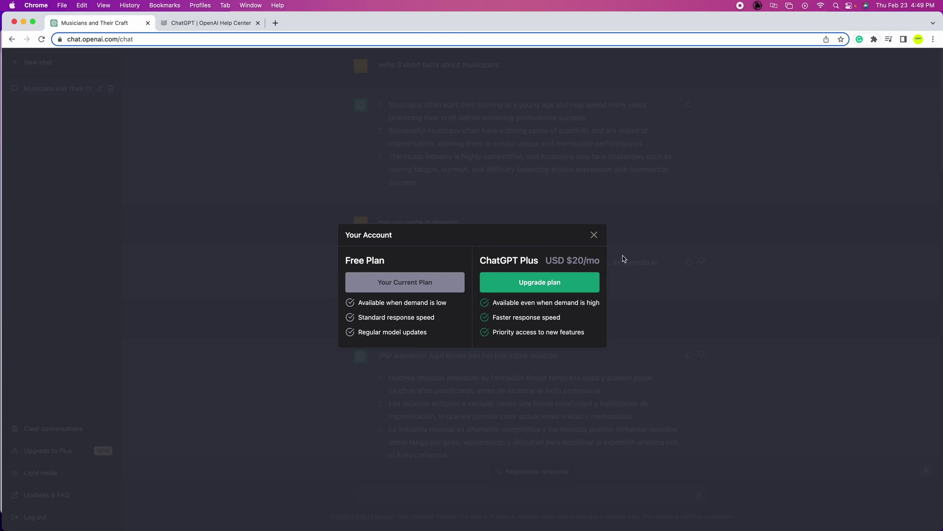
click(593, 235)
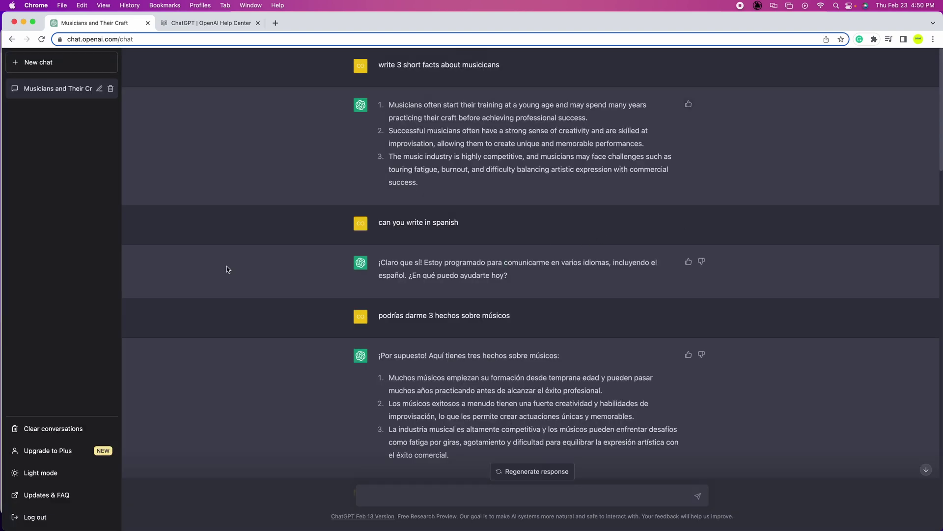
- Start a new, empty chat alongside the conversation about musicians
click(33, 64)
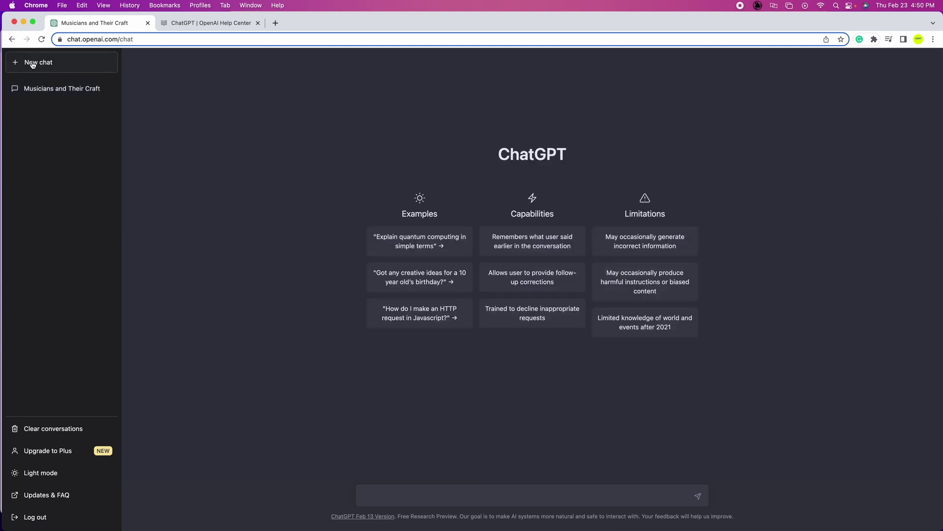
- Reopen the "Musicians and Their Craft" conversation and review its messages from the first prompt to the last reply
click(49, 93)
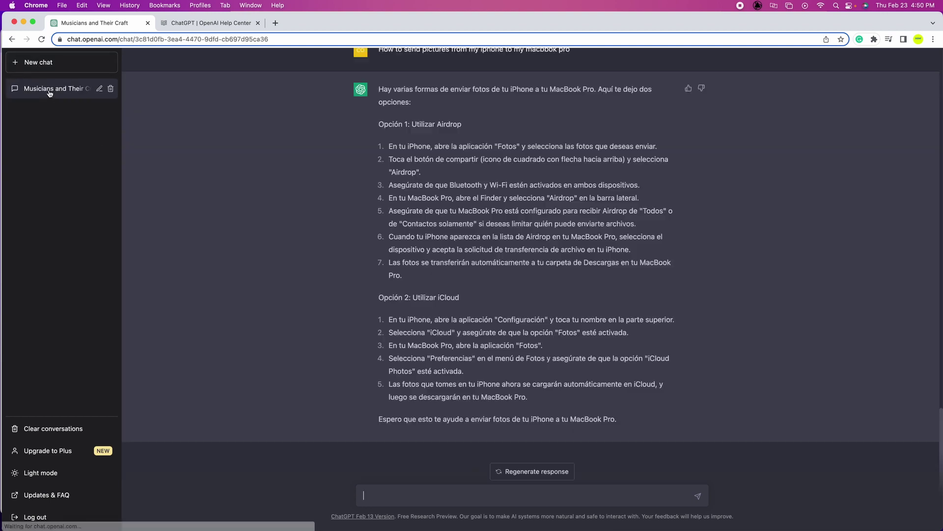
scroll(304, 221, up, 10)
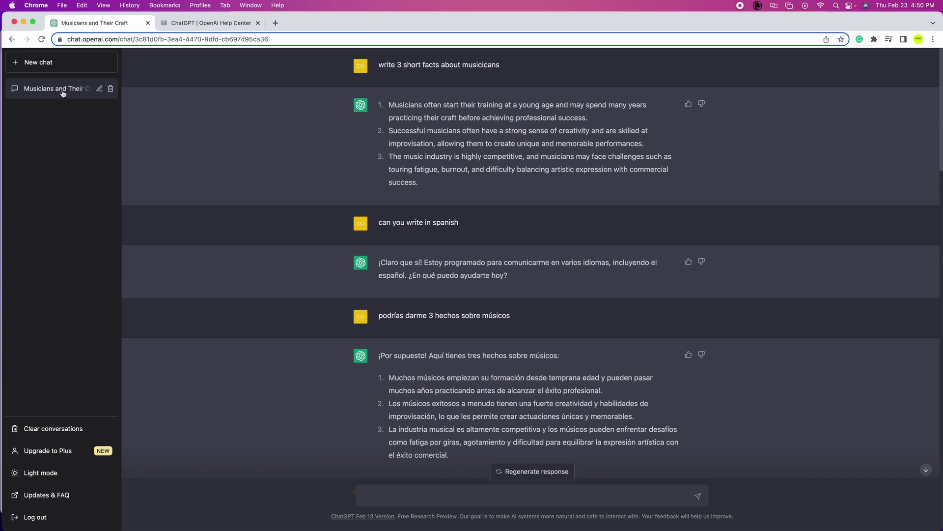
scroll(294, 162, down, 15)
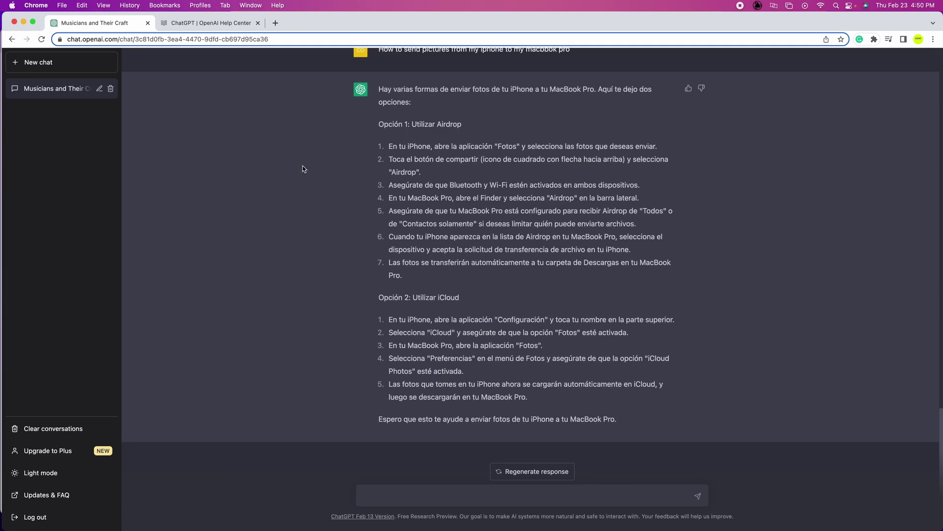
scroll(302, 167, up, 15)
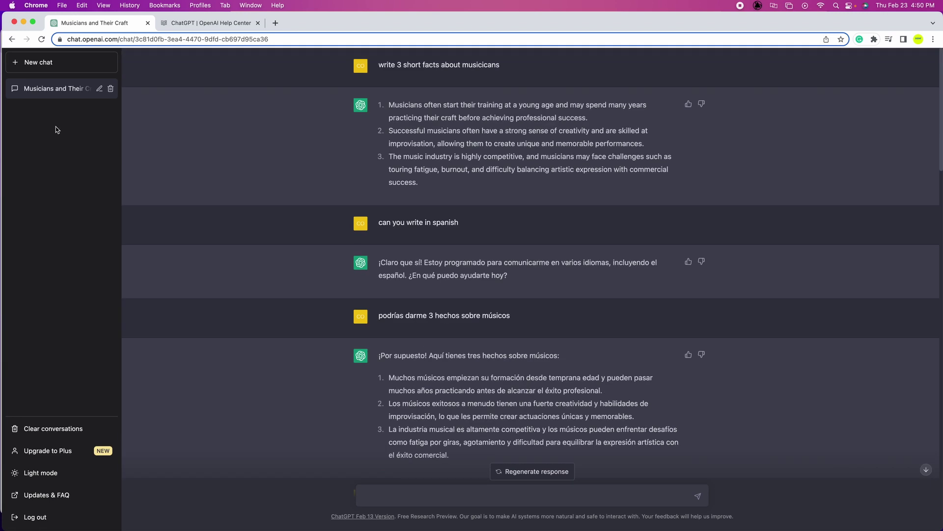
- Start a new chat and send the prompt "I need ideas to sell cupcakes"
click(43, 65)
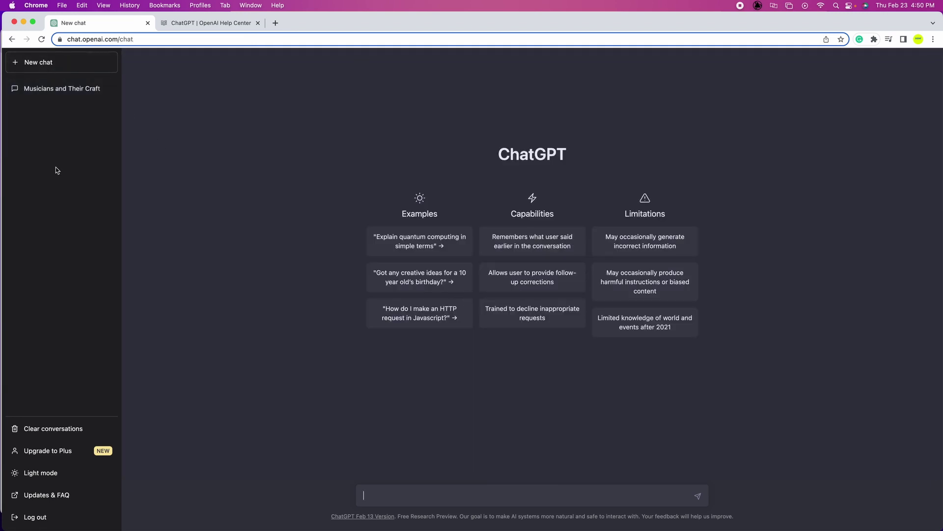
text(I need ideas to sell cupcakes)
key(Return)
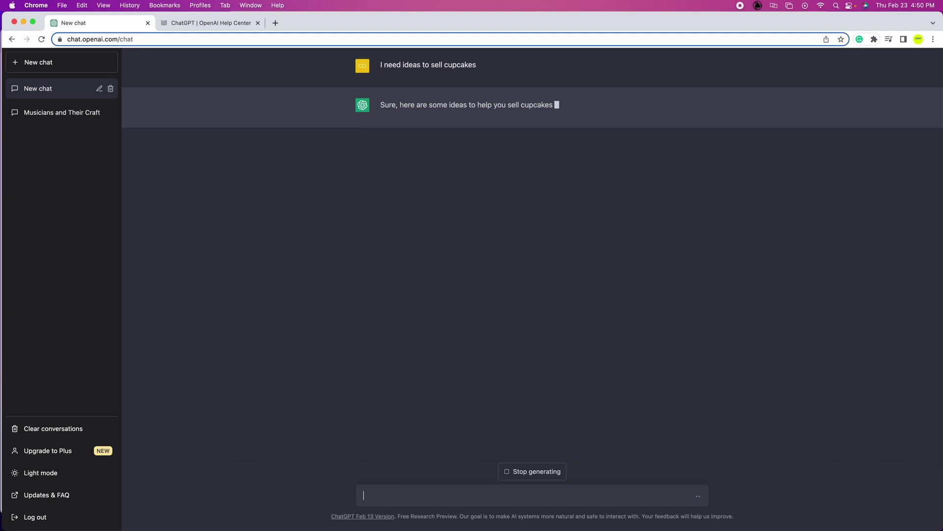